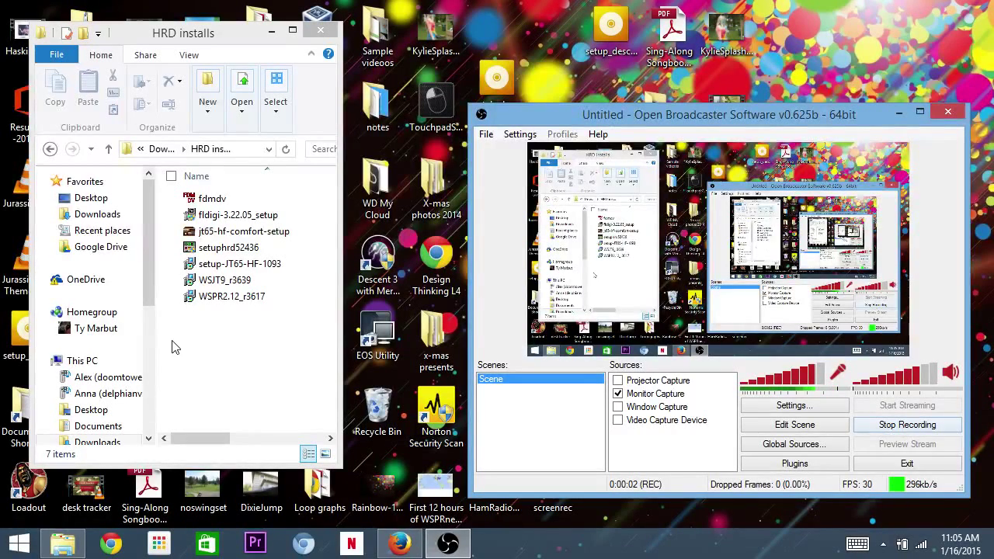
# Step: Minimise the Open Broadcaster Software window and launch the WSPR2.12_r3617 installer from the HRD installs folder
pyautogui.click(250, 302)
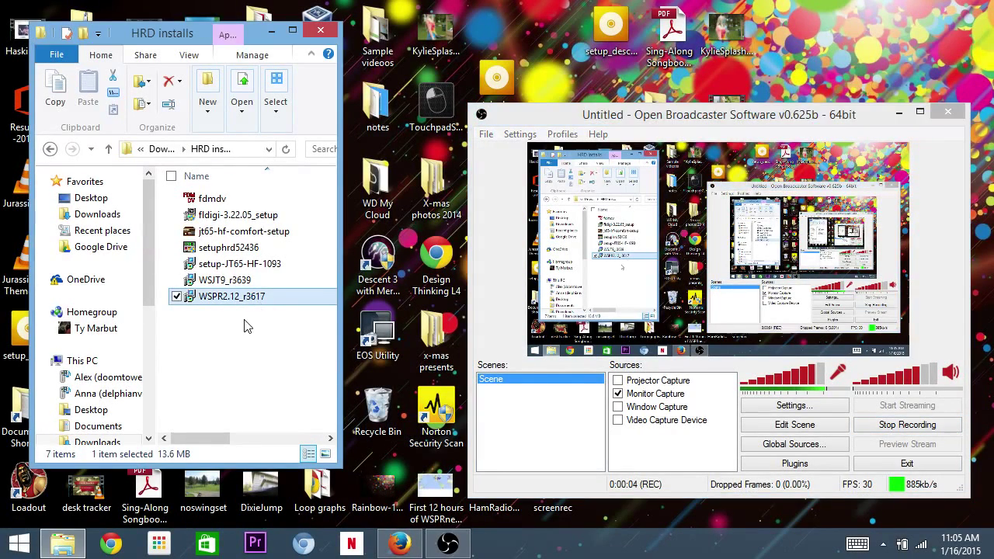
pyautogui.click(899, 115)
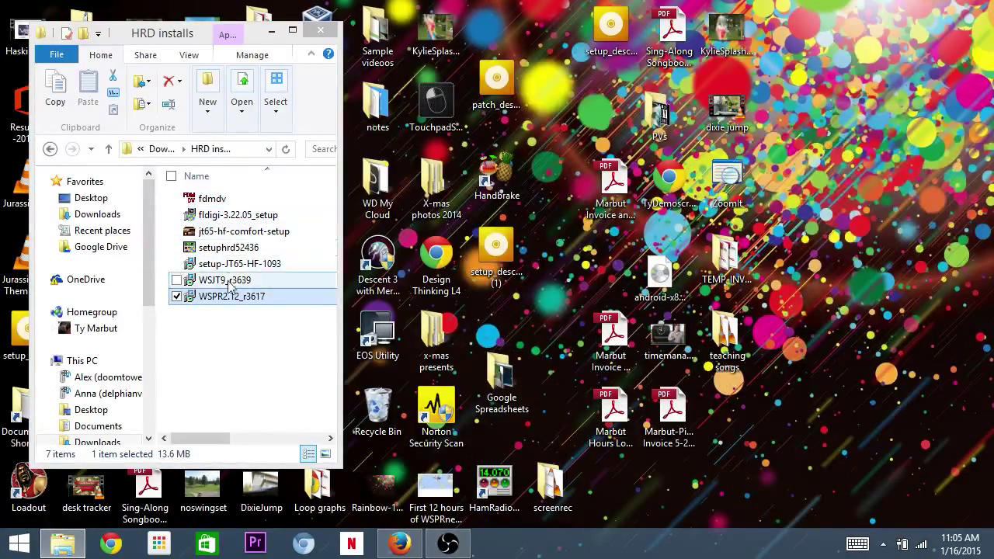
pyautogui.moveTo(211, 300)
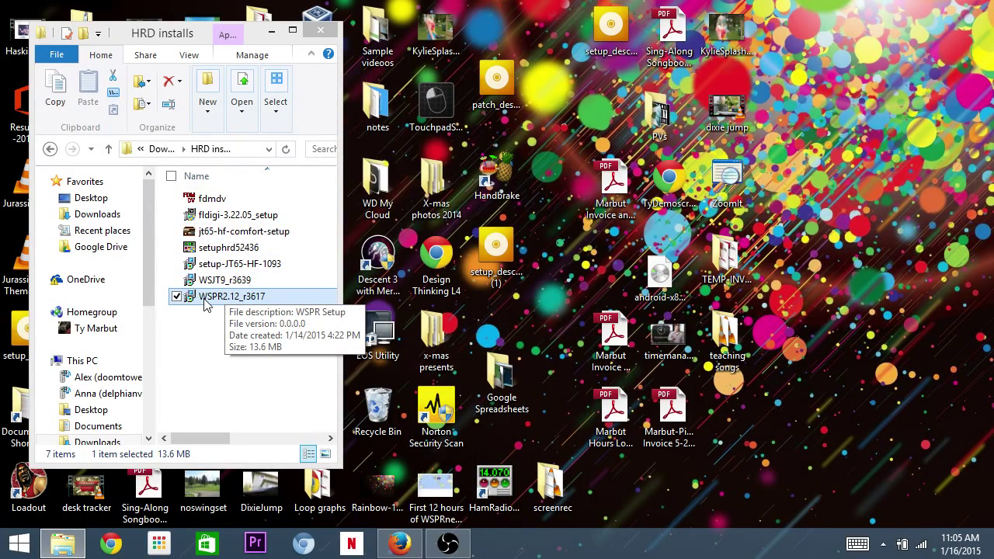
pyautogui.doubleClick(206, 297)
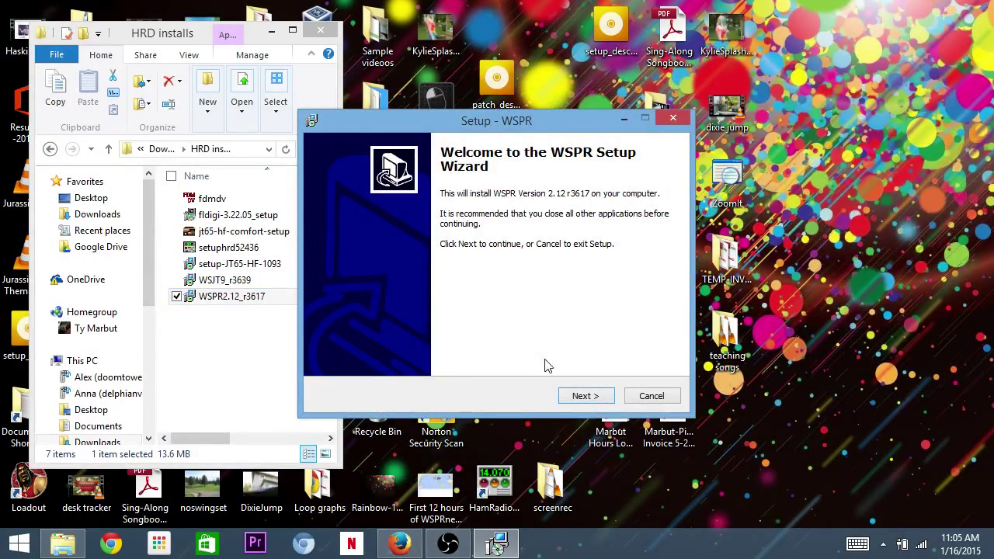
# Step: Install WSPR into c:\WSPR with the Start Menu folder WSPR and finish the setup wizard
pyautogui.click(585, 396)
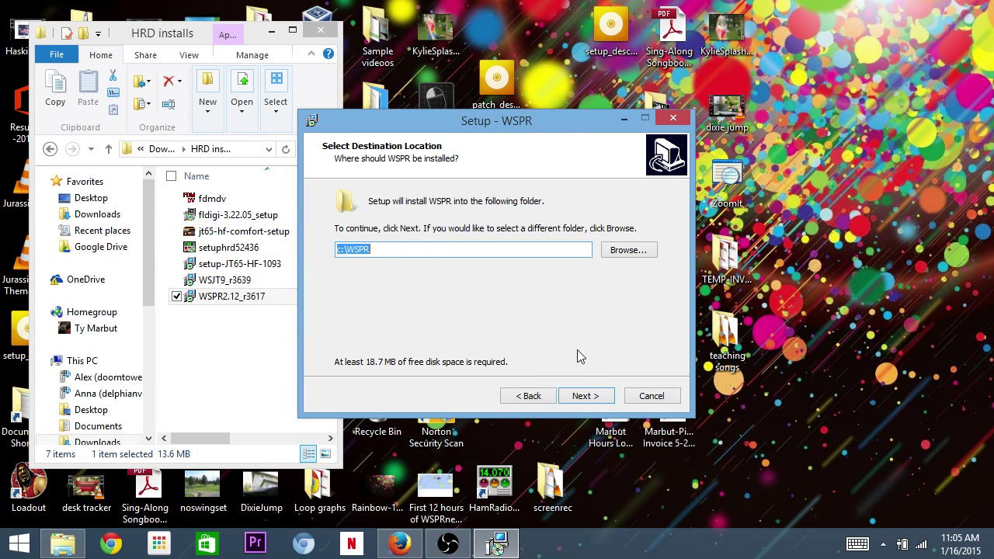
pyautogui.click(584, 396)
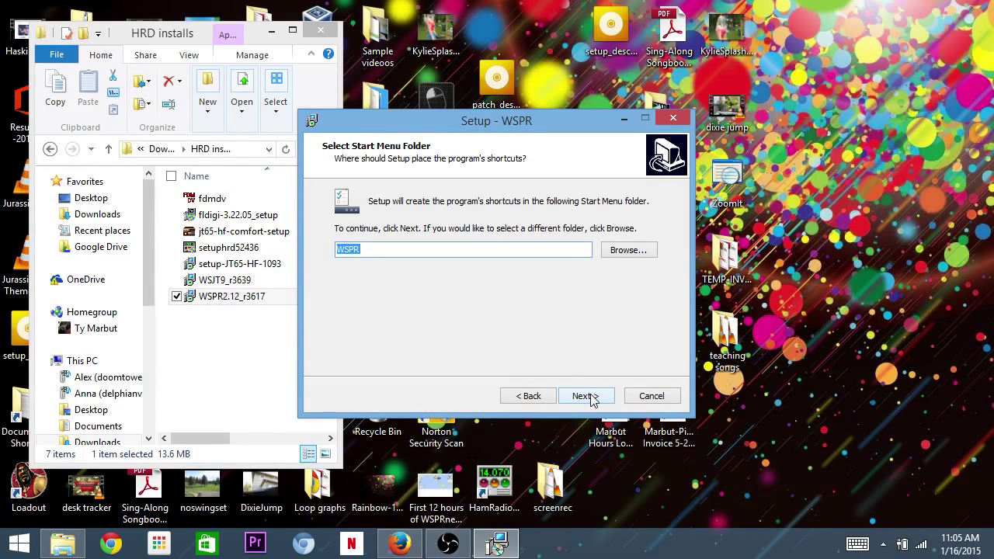
pyautogui.click(591, 397)
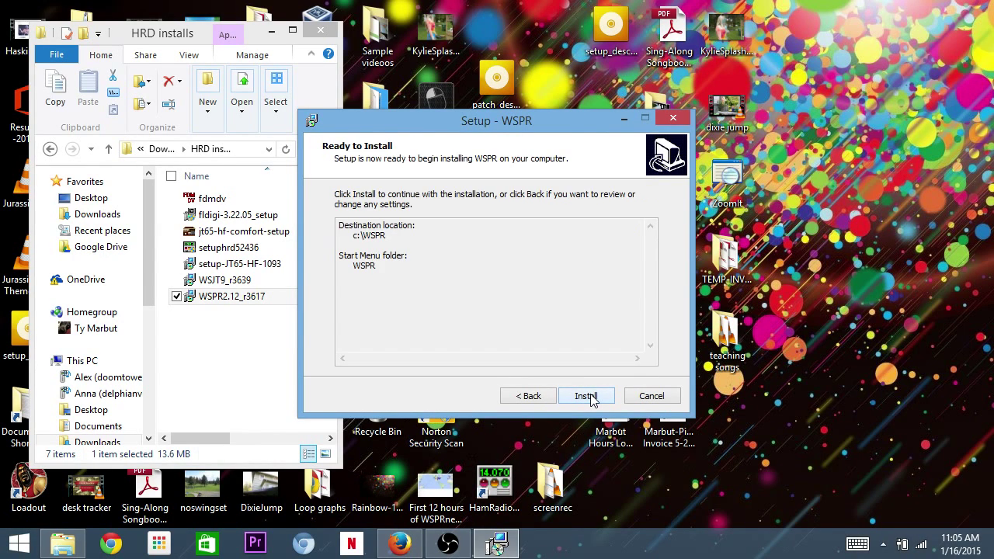
pyautogui.click(591, 399)
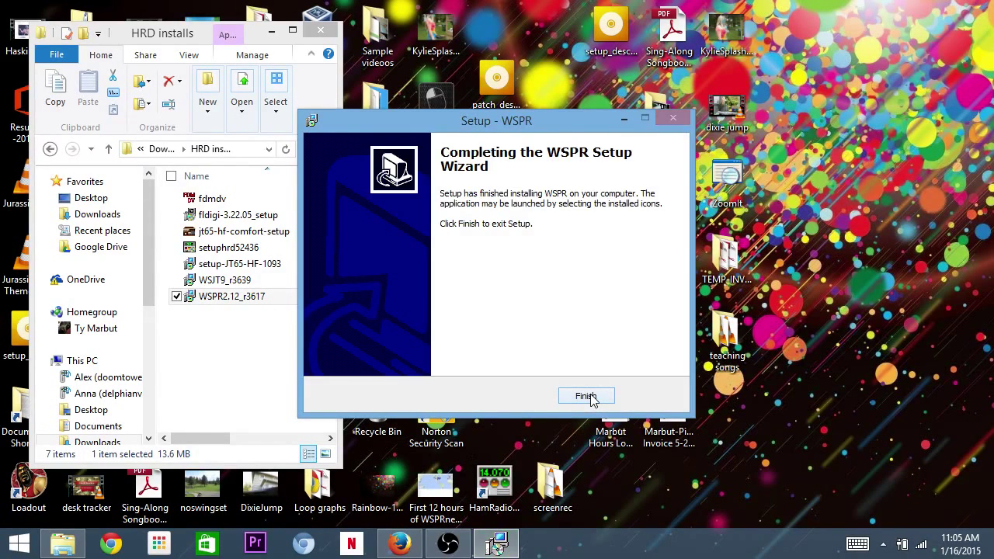
pyautogui.click(587, 396)
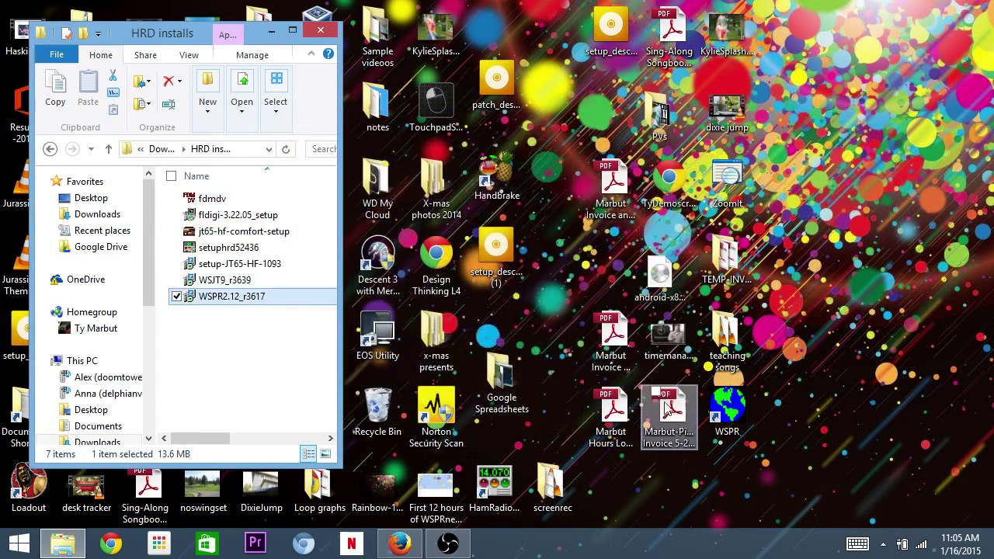
# Step: Launch WSPR from the desktop and enter the station's call sign and the grid CN85pn in the station parameters
pyautogui.click(729, 409)
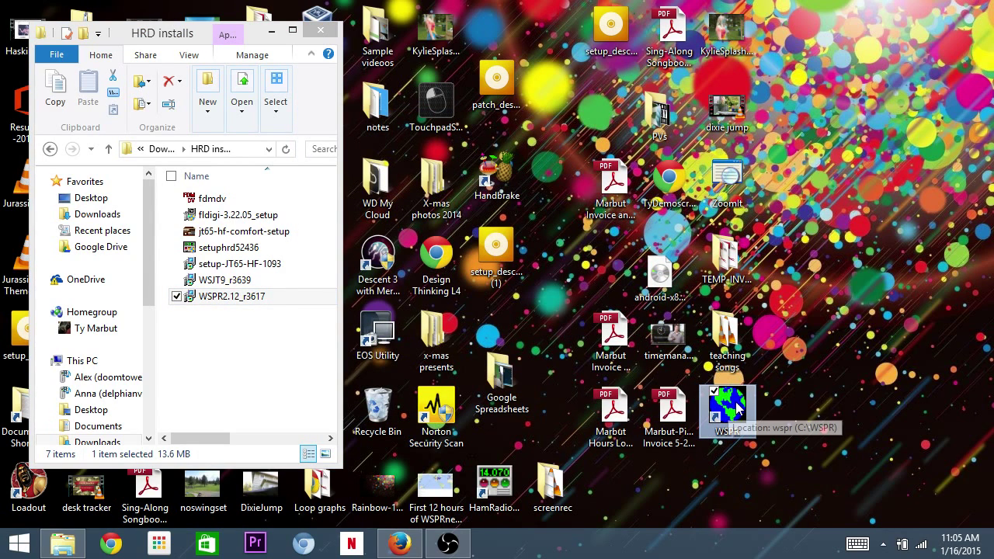
pyautogui.doubleClick(729, 409)
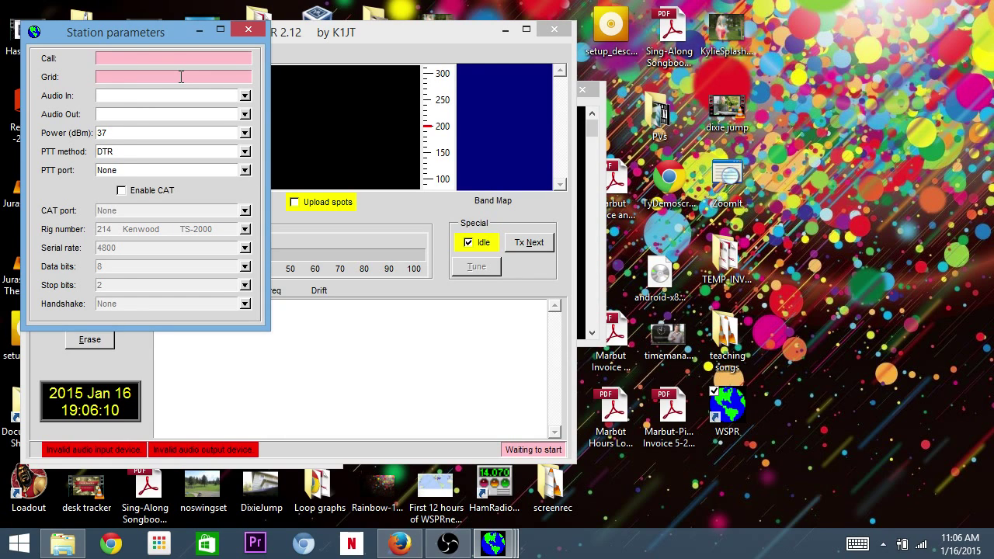
pyautogui.moveTo(144, 37); pyautogui.dragTo(720, 102)
pyautogui.click(724, 122)
pyautogui.write('W7TYY')
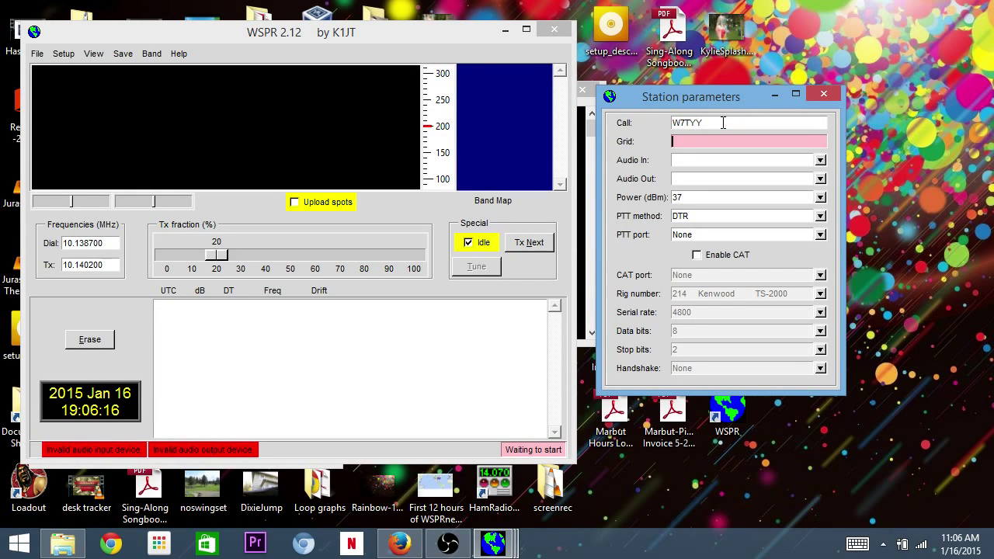
pyautogui.write('CN85pn')
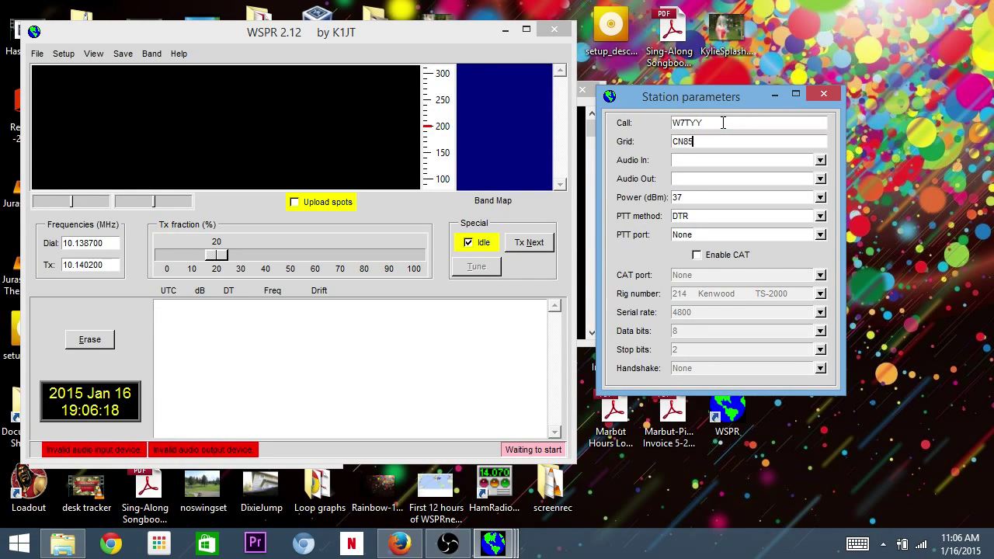
pyautogui.press('Tab')
# Step: Set the audio input to device 1, the Realtek microphone, and the audio output to device 3, the Realtek speakers
pyautogui.click(820, 161)
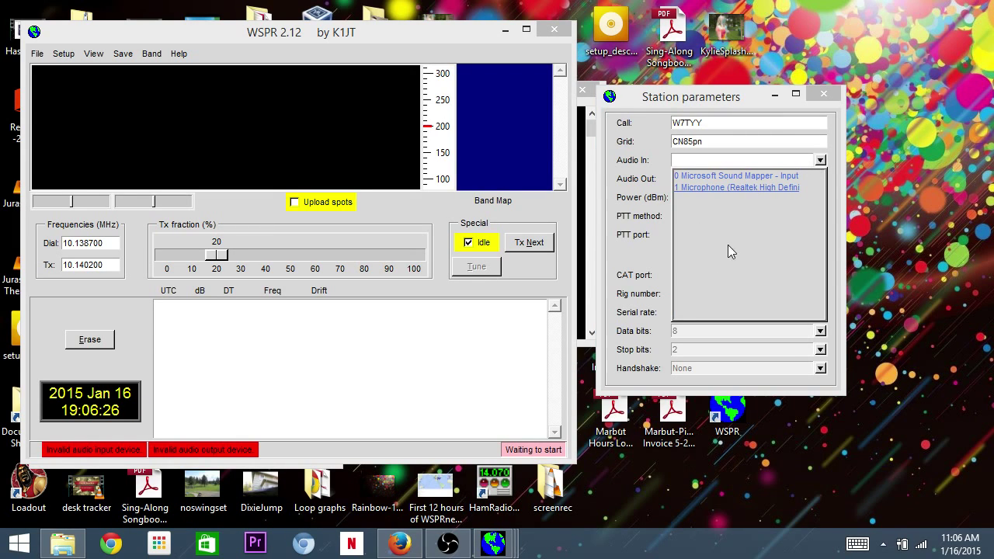
pyautogui.click(700, 189)
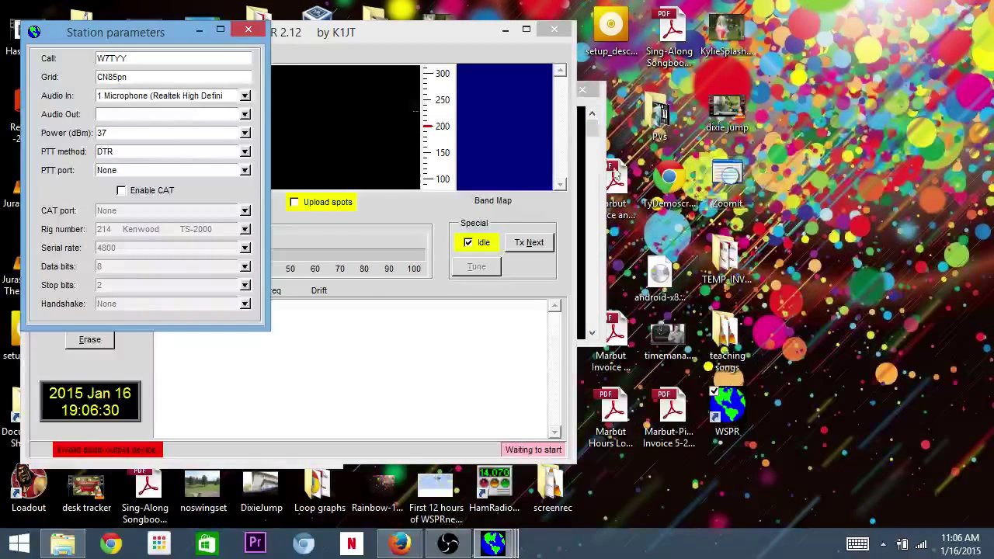
pyautogui.moveTo(143, 36); pyautogui.dragTo(694, 92)
pyautogui.click(800, 172)
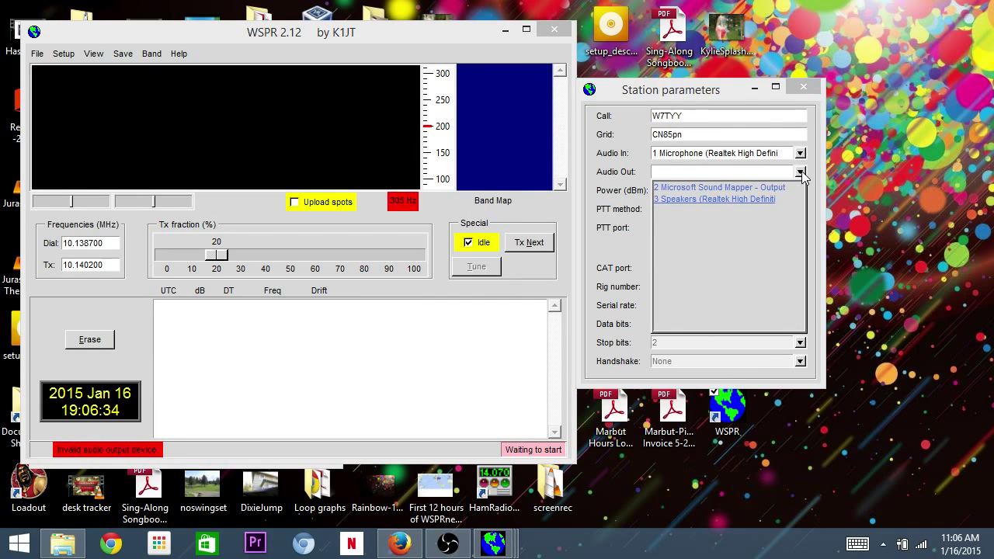
pyautogui.click(721, 199)
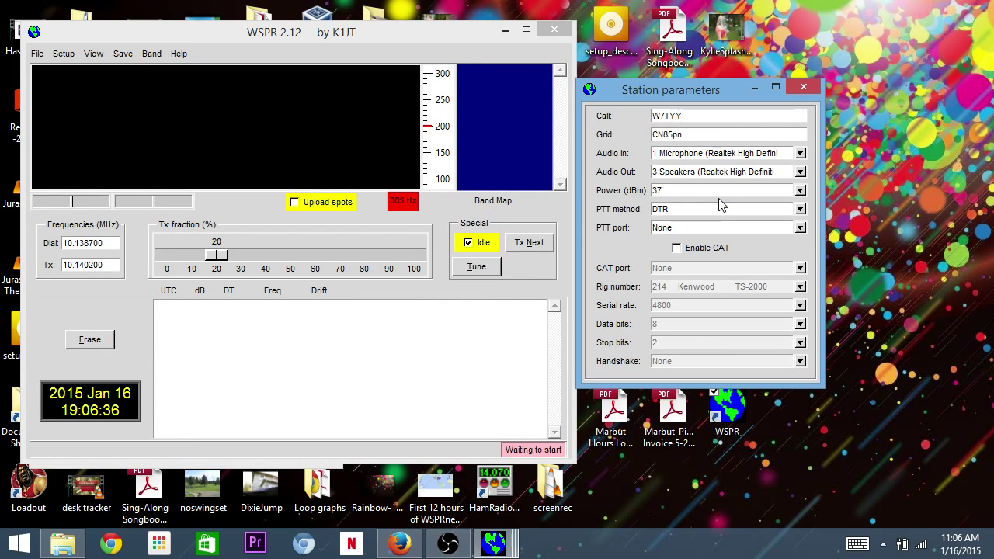
# Step: Look through the available power levels in dBm and set the PTT method to VOX
pyautogui.click(800, 191)
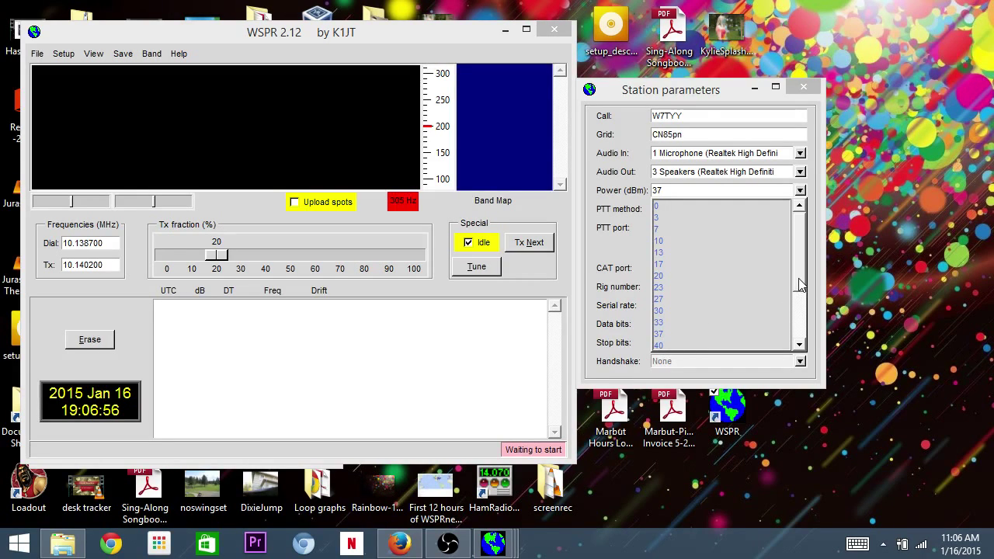
pyautogui.moveTo(798, 284); pyautogui.dragTo(802, 291)
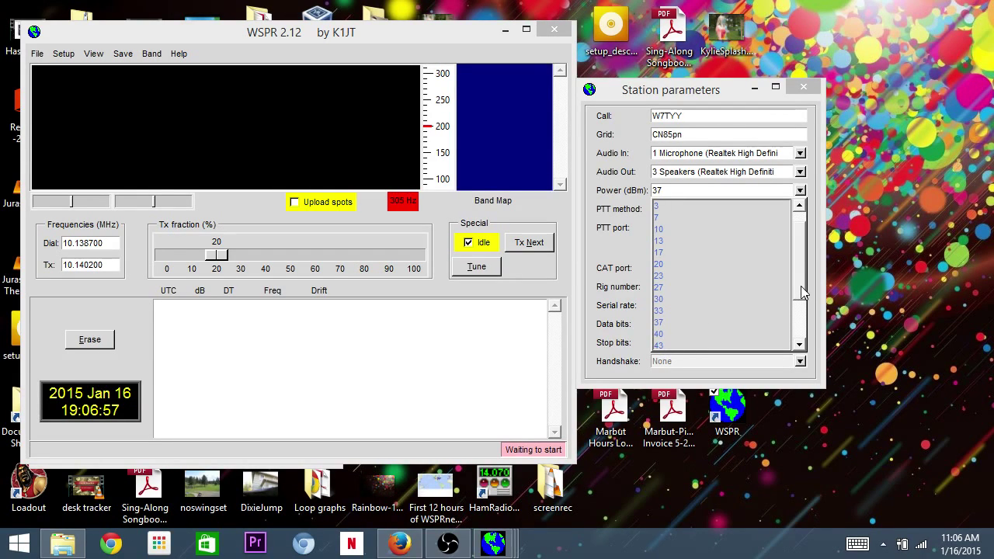
pyautogui.click(802, 195)
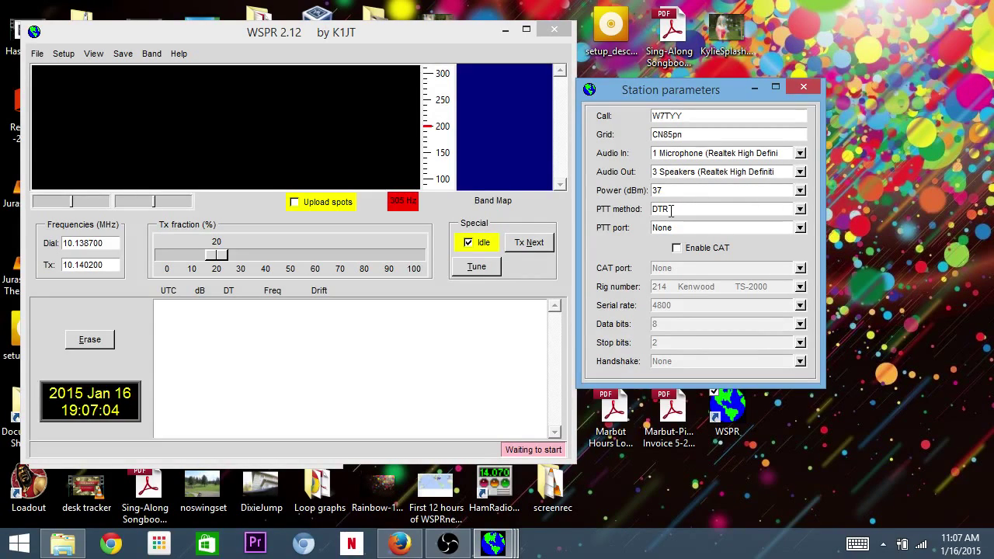
pyautogui.click(801, 211)
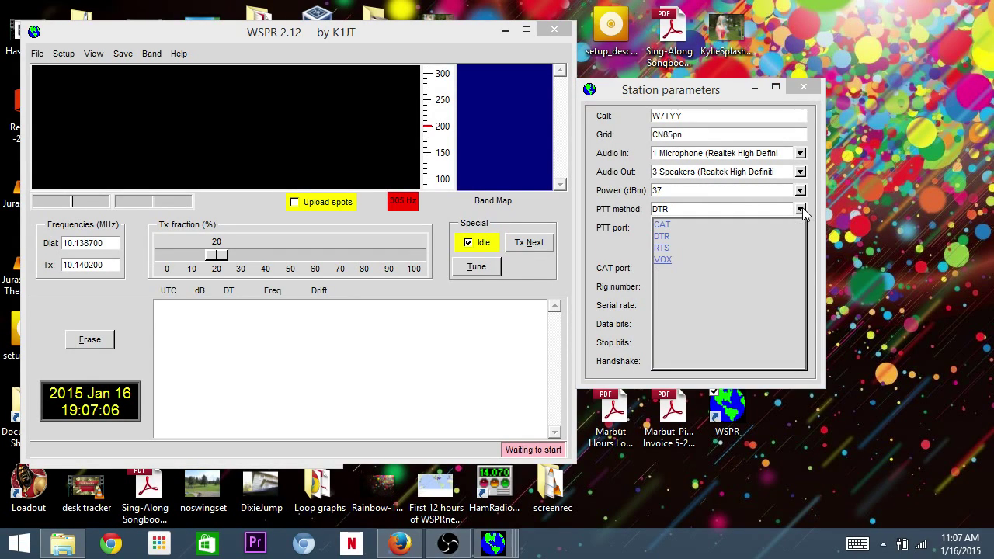
pyautogui.click(663, 259)
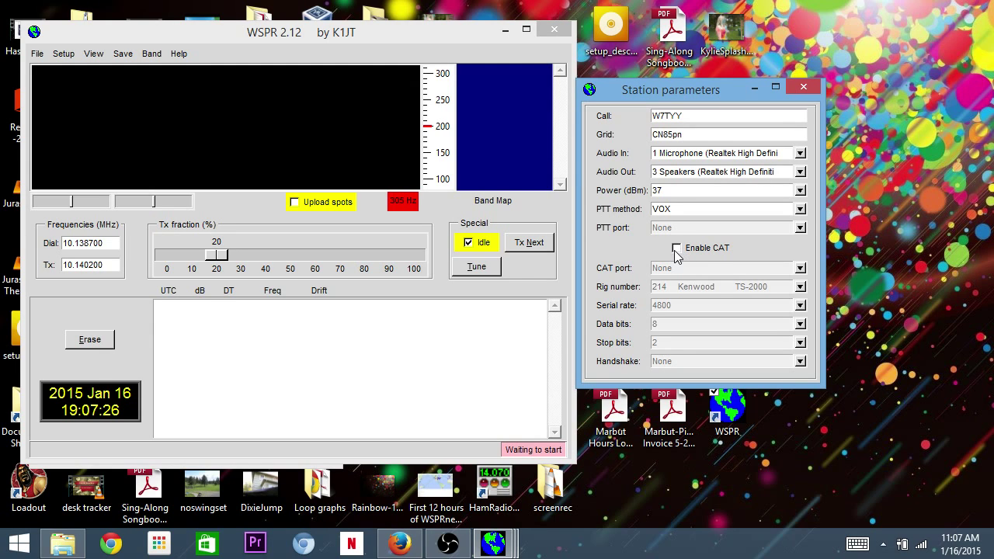
# Step: Enable CAT control on port COM3 with rig number 312, Icom IC-707
pyautogui.click(677, 250)
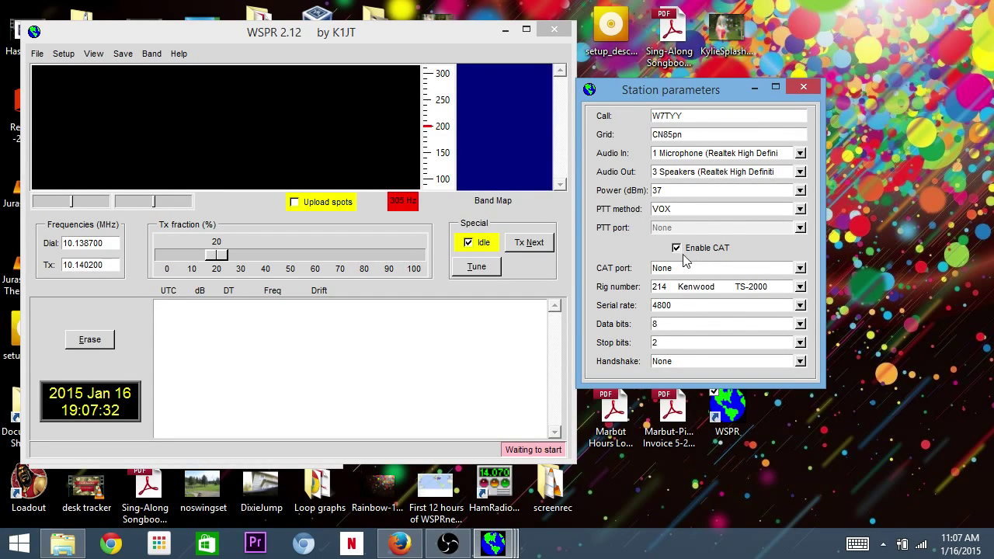
pyautogui.click(800, 268)
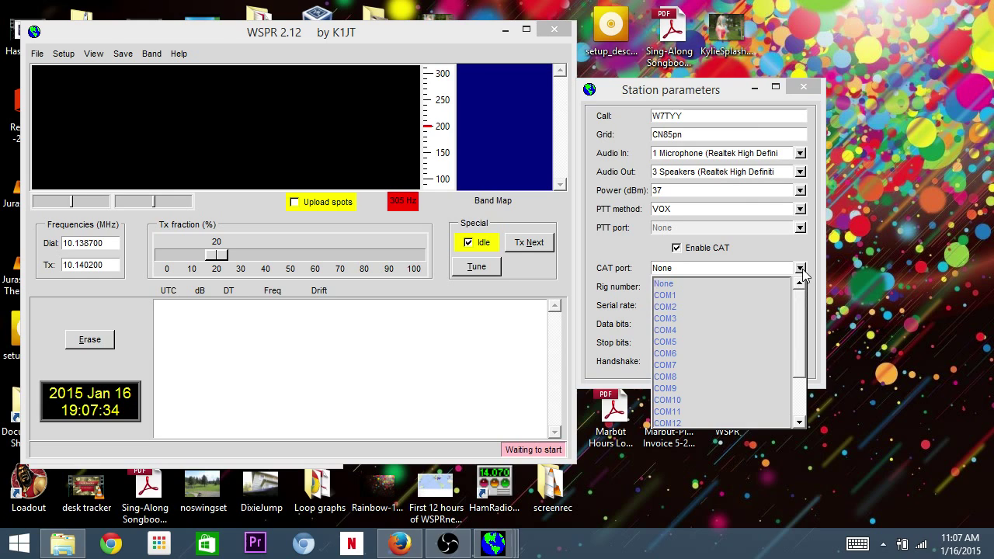
pyautogui.click(676, 319)
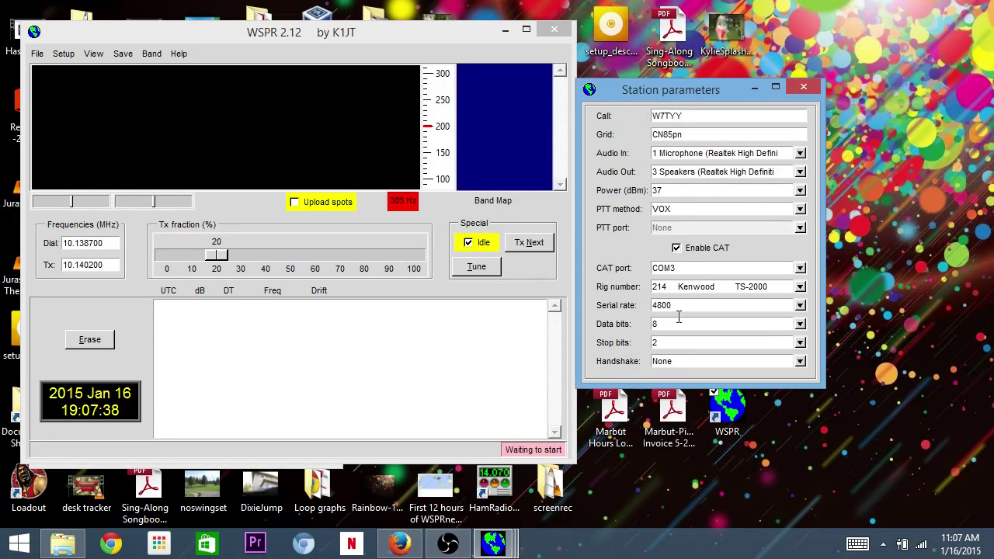
pyautogui.click(800, 287)
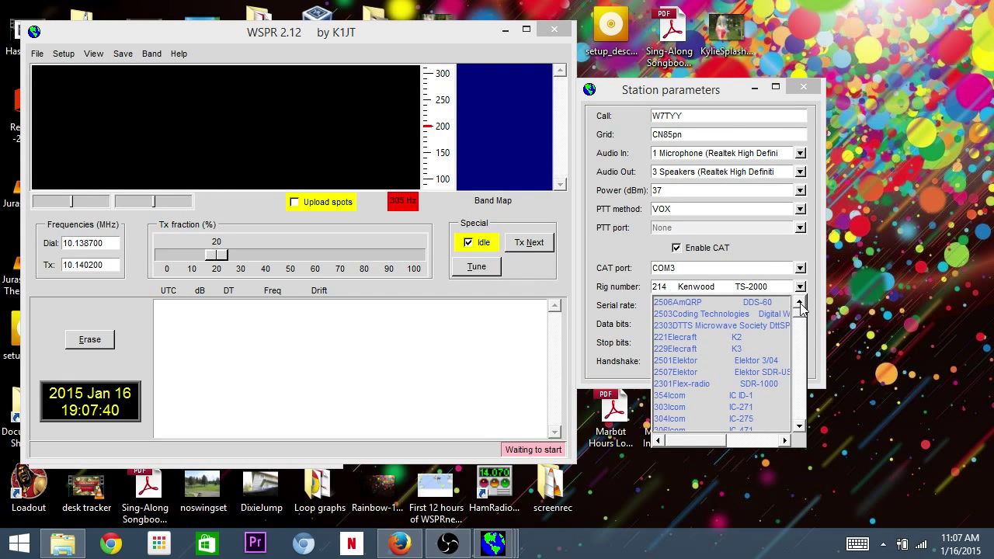
pyautogui.moveTo(800, 322)
pyautogui.mouseDown()
pyautogui.moveTo(801, 366)
pyautogui.moveTo(797, 328)
pyautogui.moveTo(798, 336)
pyautogui.mouseUp()
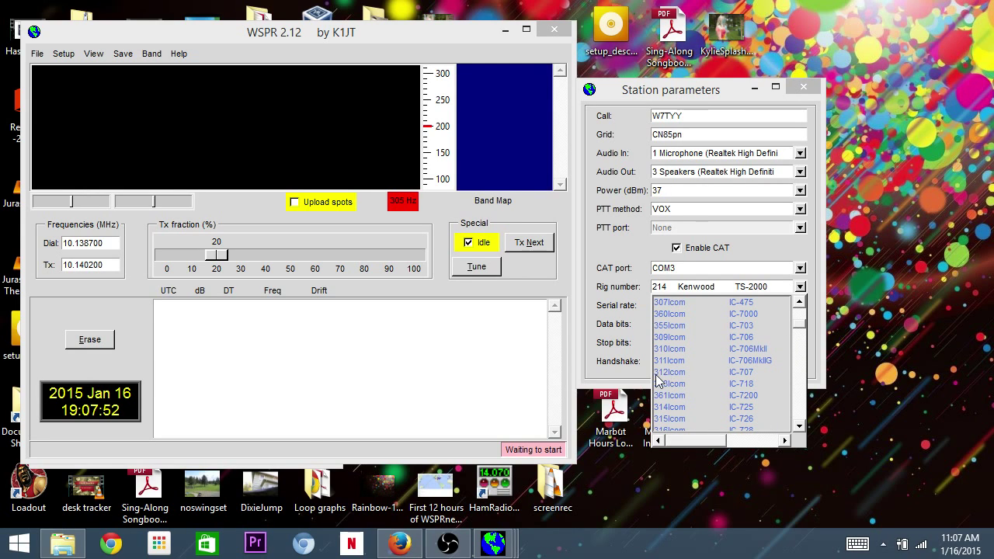
pyautogui.click(742, 373)
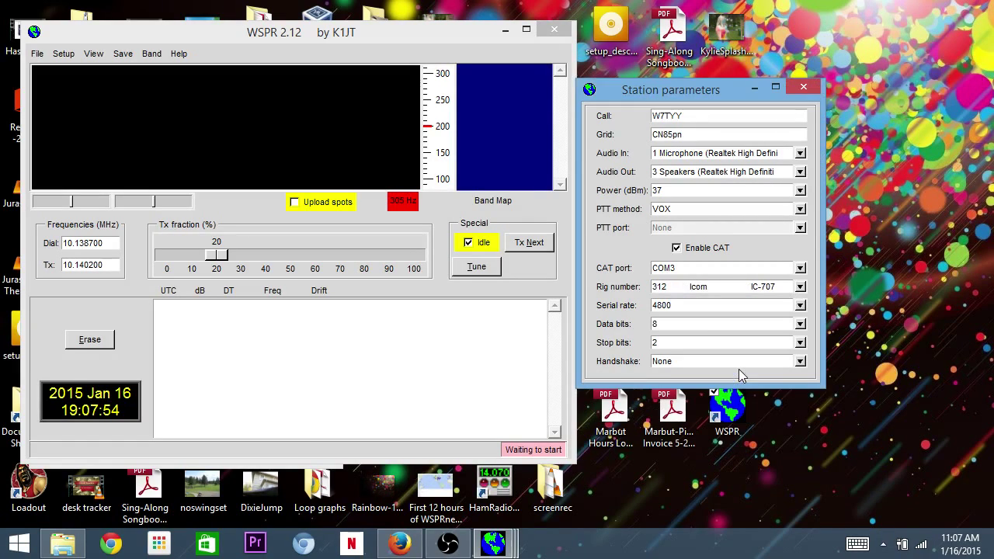
# Step: Set the serial rate to 9600 with 8 data bits and close the station parameters
pyautogui.click(800, 305)
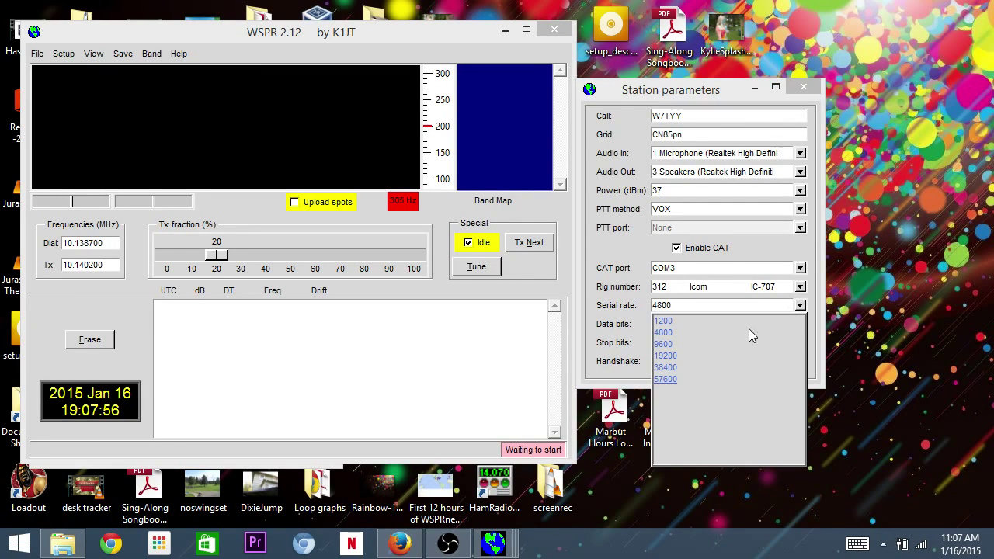
pyautogui.click(667, 344)
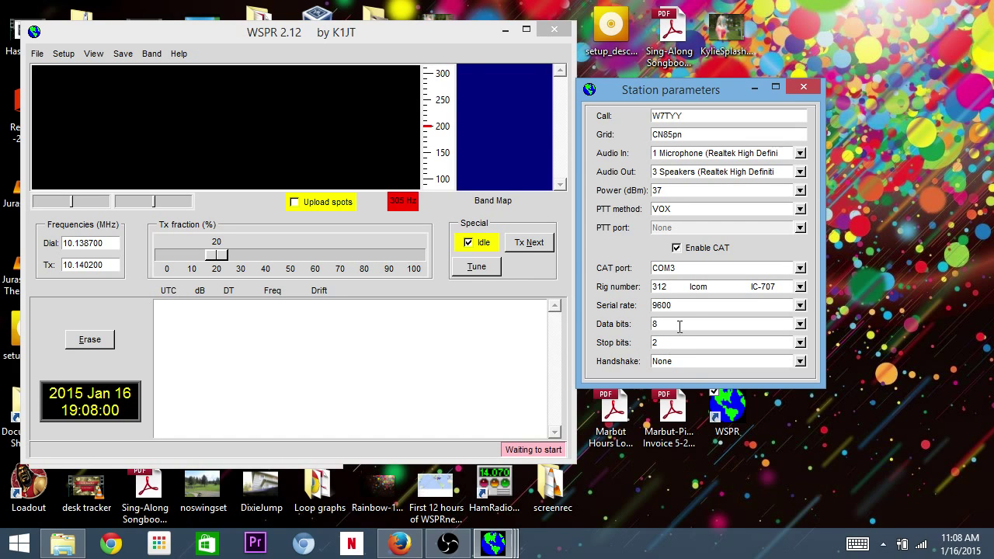
pyautogui.scroll(1, 800, 326)
pyautogui.click(800, 324)
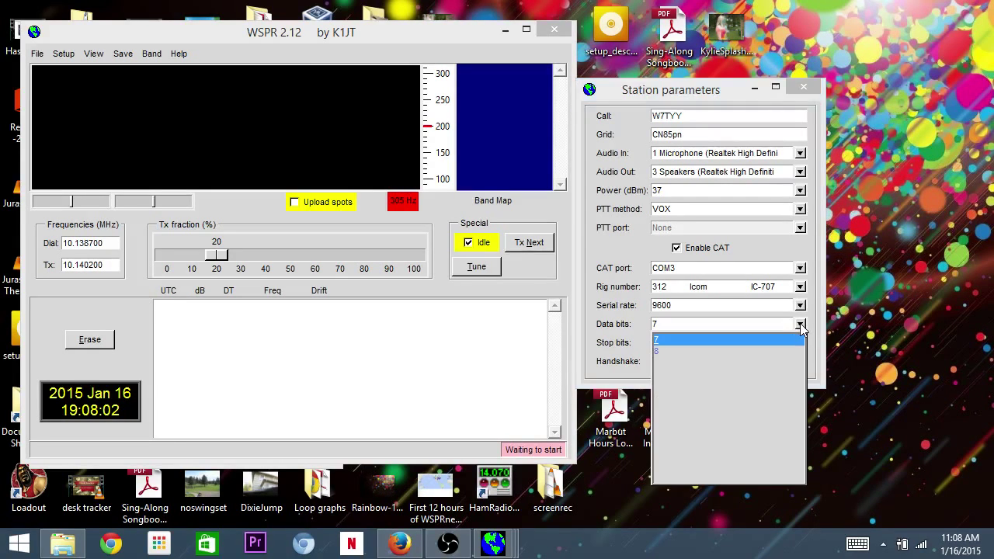
pyautogui.click(661, 351)
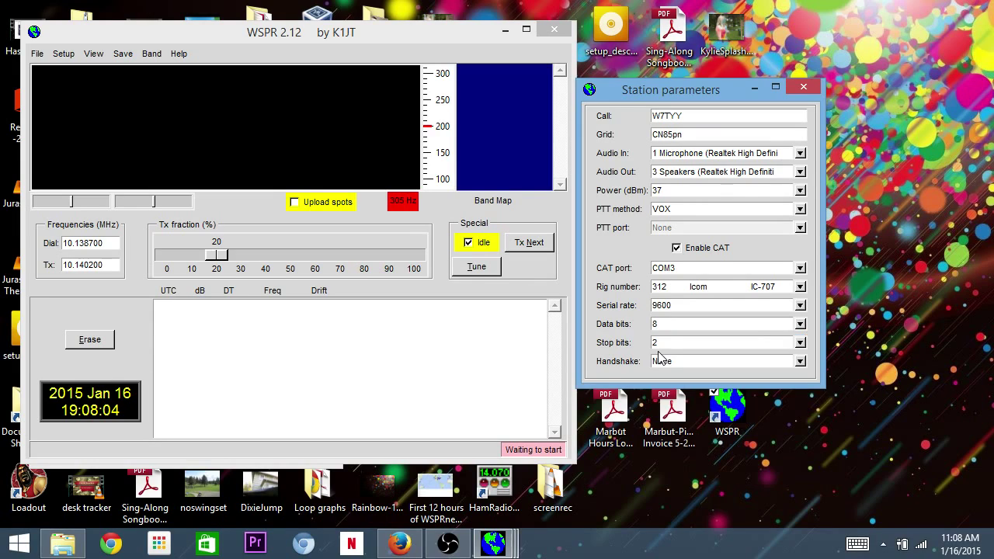
pyautogui.click(801, 343)
pyautogui.click(801, 342)
pyautogui.click(801, 90)
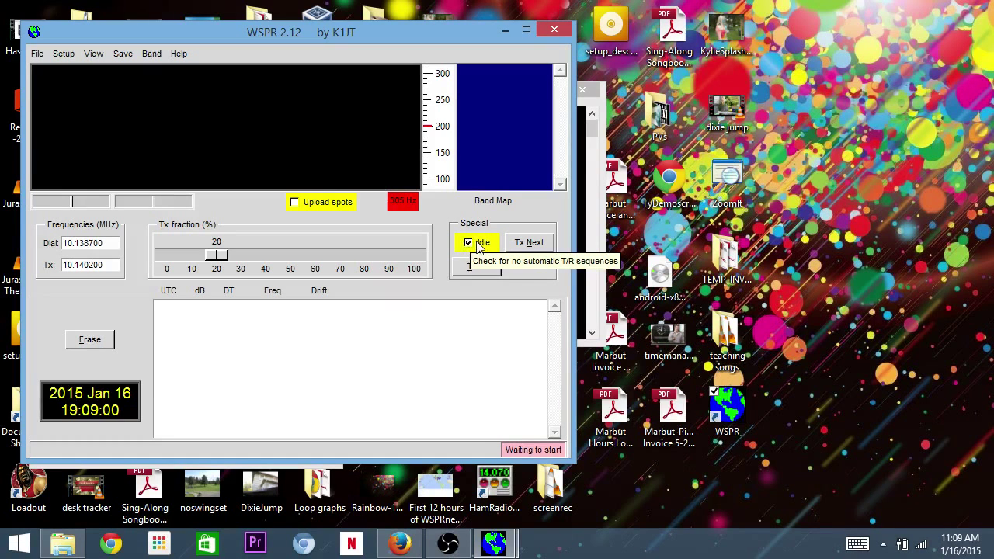
# Step: Turn the Idle option for automatic T/R sequences off and back on
pyautogui.click(469, 243)
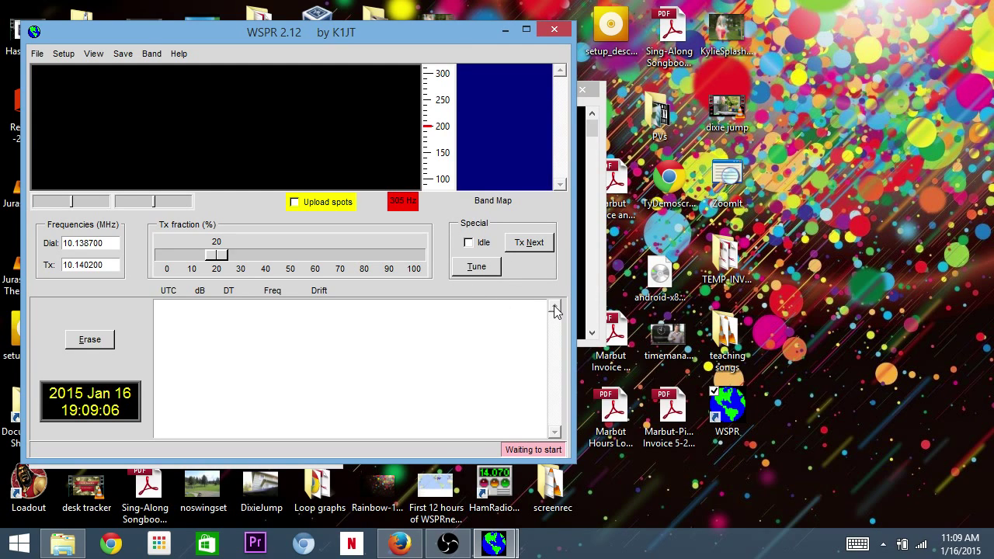
pyautogui.click(468, 243)
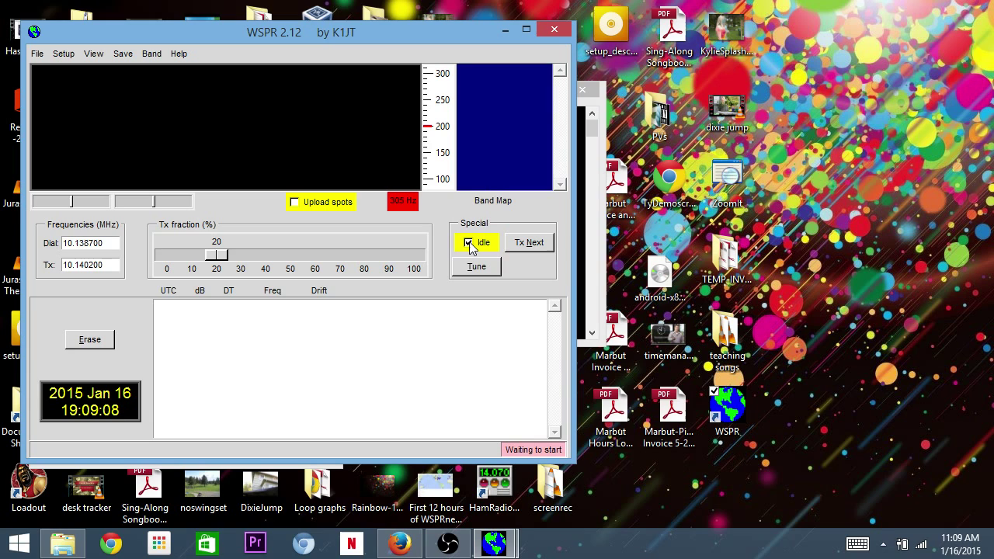
# Step: Turn on uploading of spots and keep the transmit fraction at 20%
pyautogui.click(295, 203)
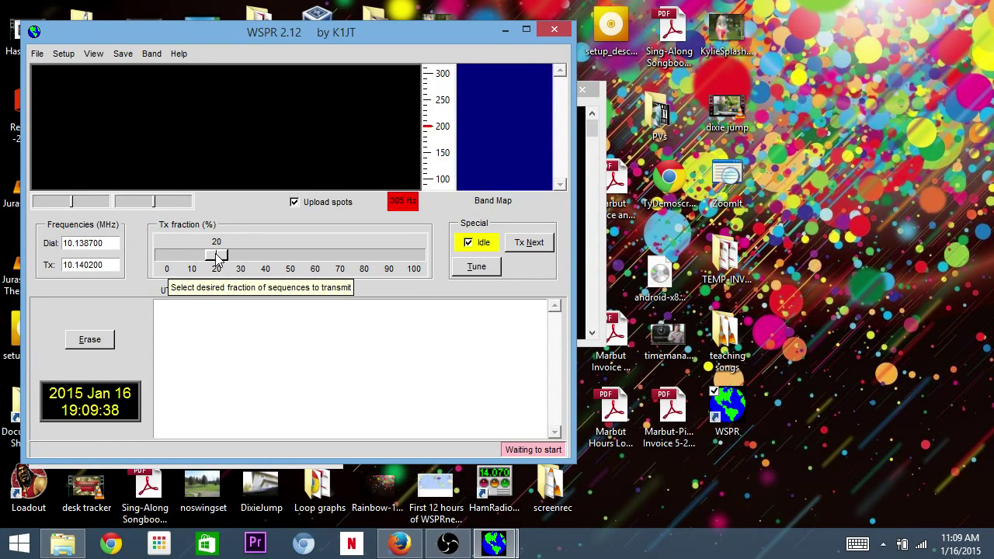
pyautogui.moveTo(217, 259)
pyautogui.mouseDown()
pyautogui.moveTo(268, 266)
pyautogui.moveTo(218, 264)
pyautogui.mouseUp()
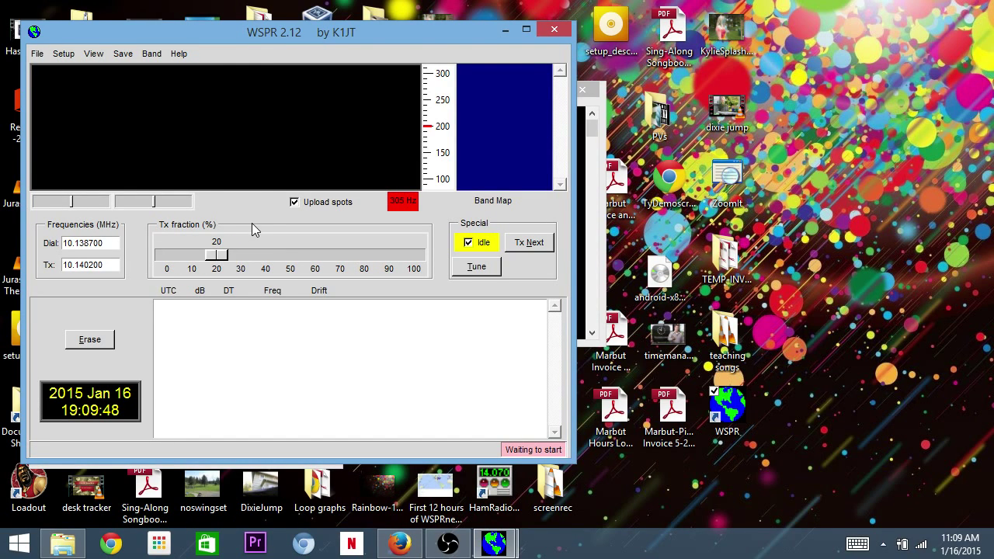
# Step: Try to switch the operating band to 20 m
pyautogui.click(152, 54)
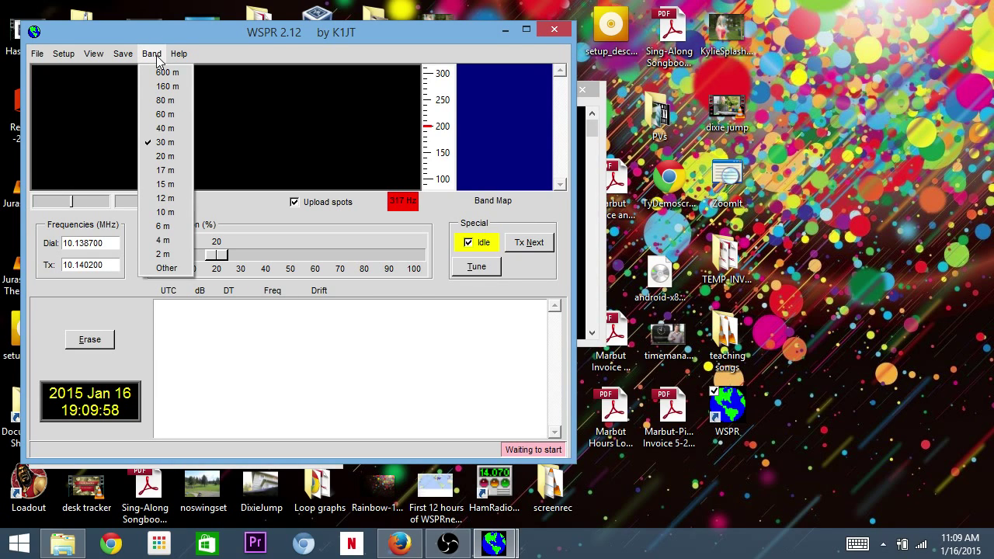
pyautogui.click(168, 157)
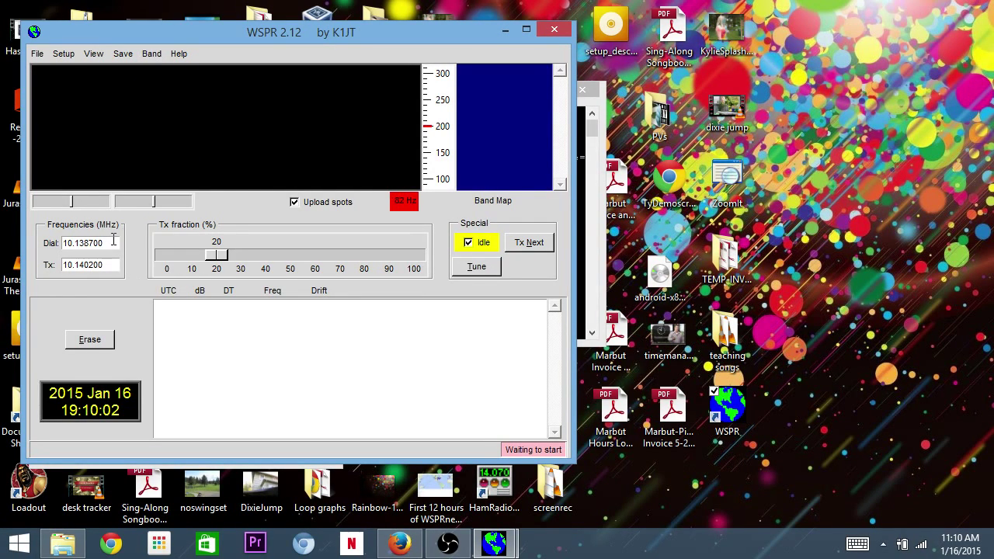
# Step: Move the black WSPR console window clear of the main window and reposition the main window
pyautogui.click(598, 169)
pyautogui.moveTo(458, 94); pyautogui.dragTo(868, 268)
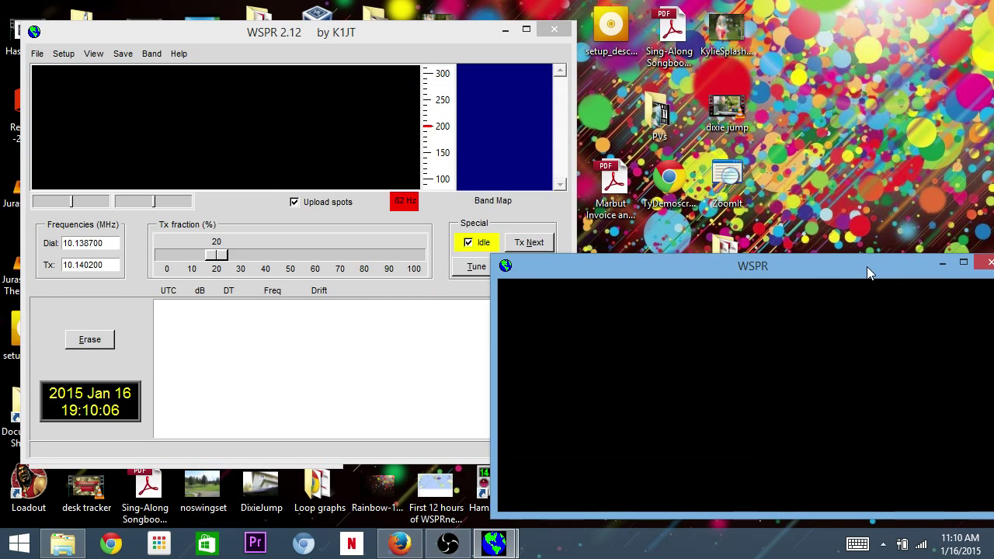
pyautogui.moveTo(455, 35); pyautogui.dragTo(548, 22)
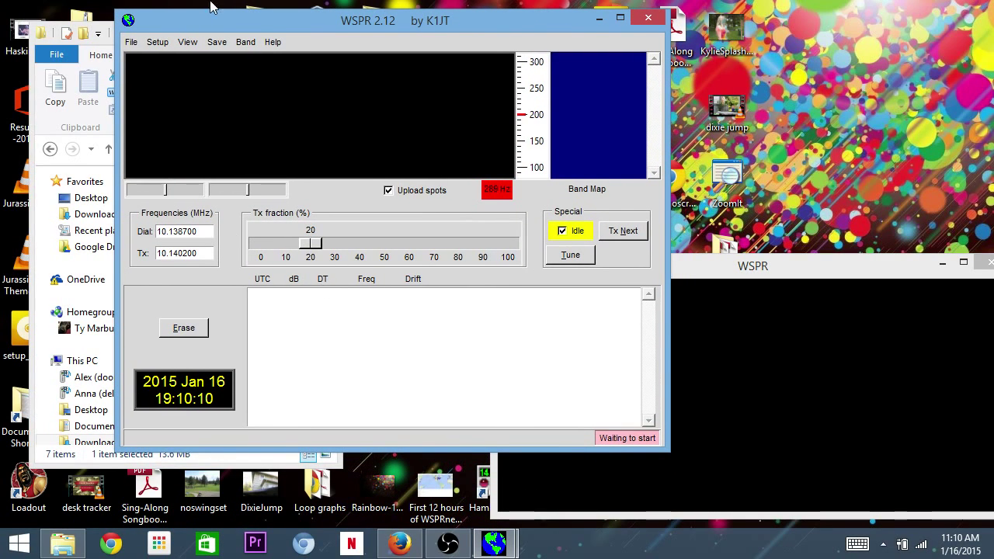
# Step: Try another band change and turn off CAT control in the station parameters
pyautogui.click(245, 42)
pyautogui.click(264, 159)
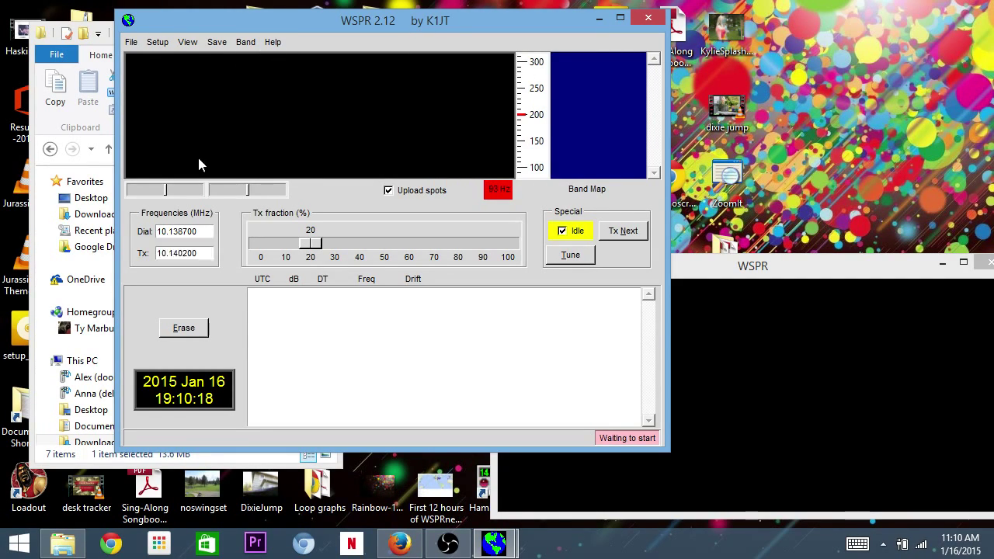
pyautogui.click(156, 41)
pyautogui.click(186, 60)
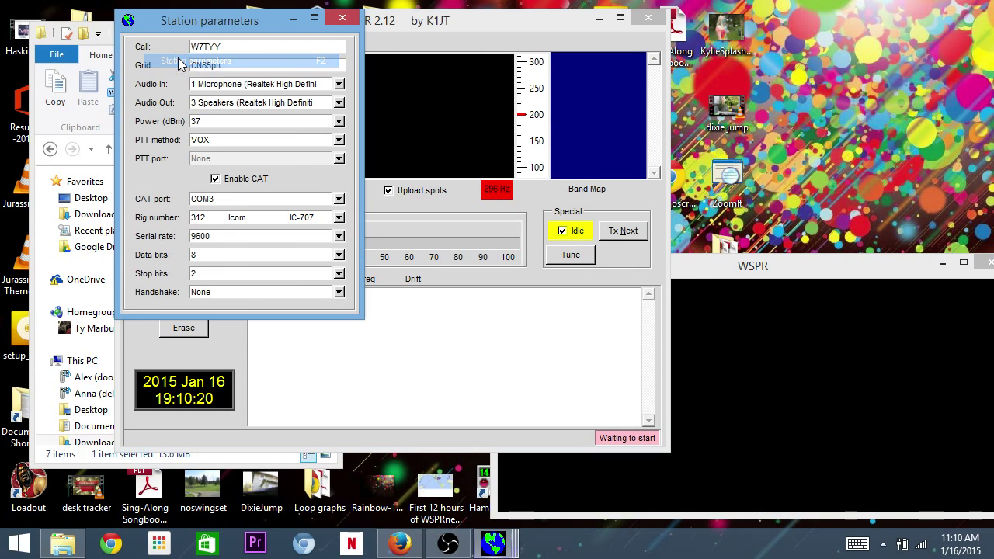
pyautogui.click(259, 180)
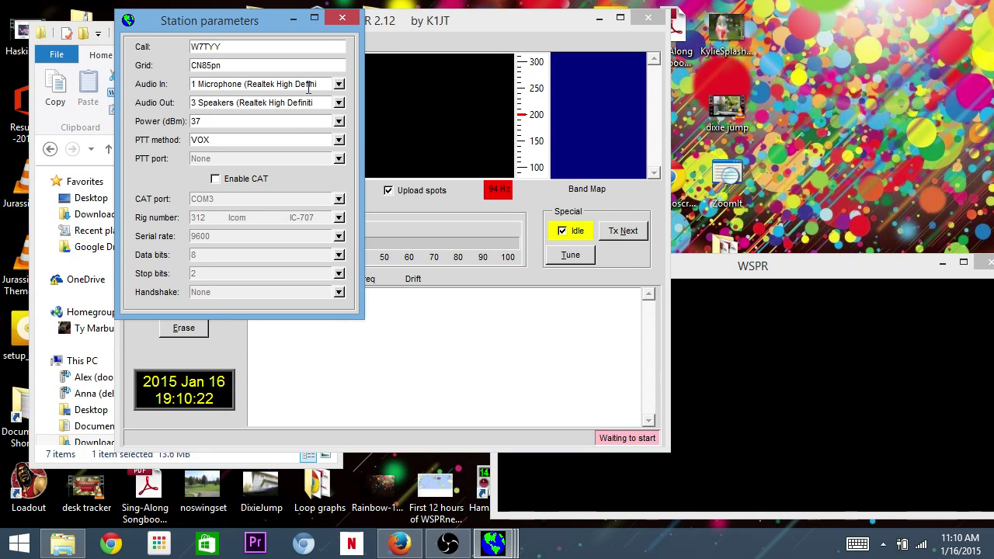
pyautogui.click(342, 18)
# Step: Switch the operating band to 20 m, and from there to 80 m
pyautogui.click(246, 42)
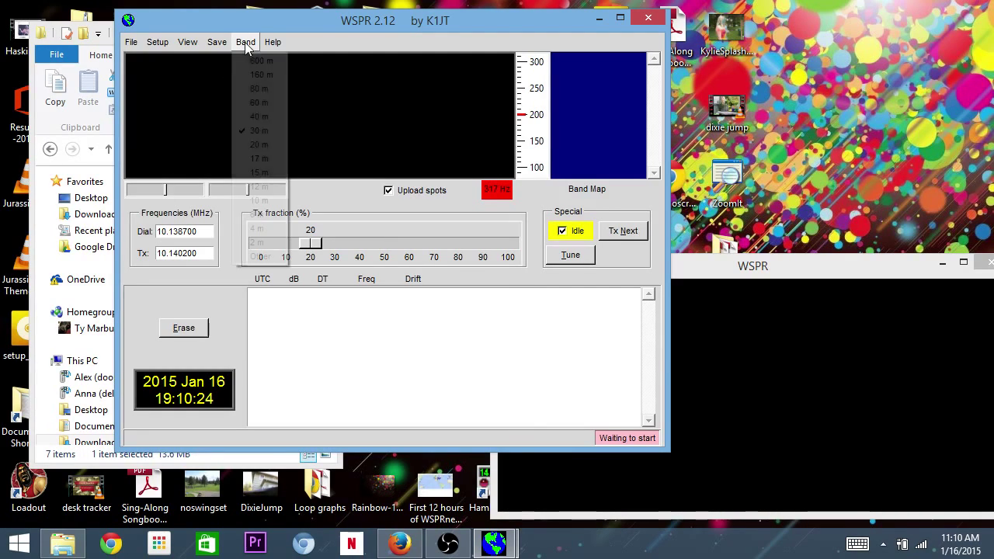
pyautogui.click(261, 146)
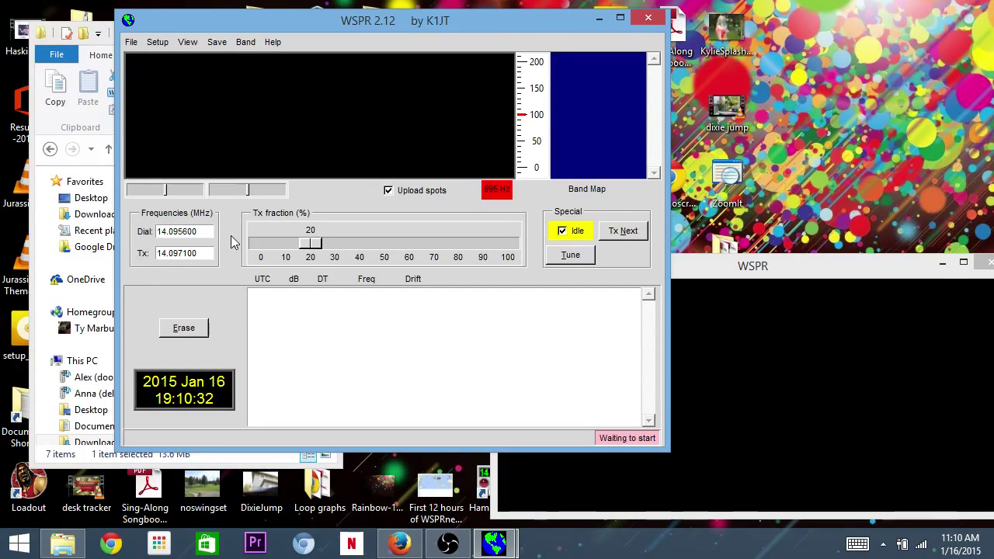
pyautogui.click(247, 42)
pyautogui.click(259, 89)
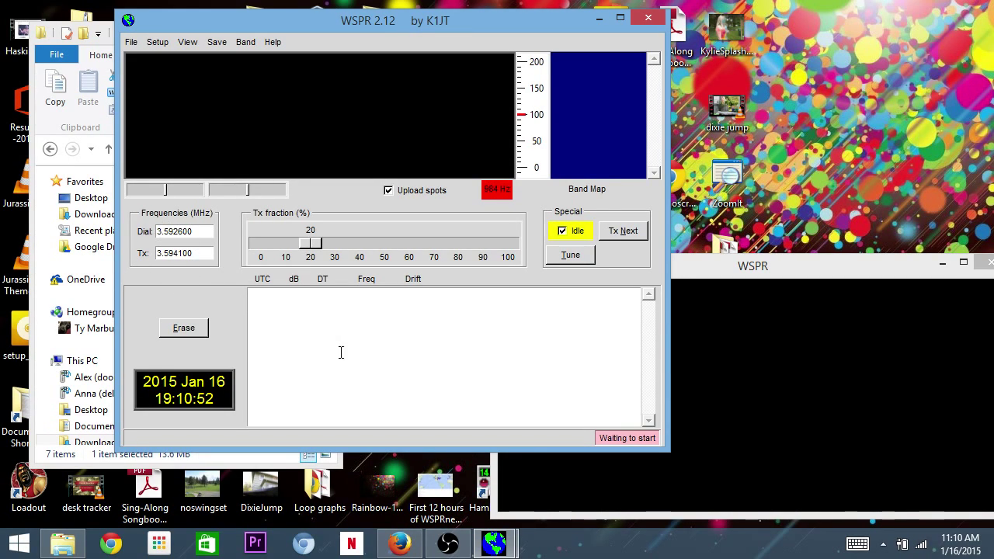
# Step: Turn off Idle to start automatic T/R sequences and set the transmit fraction to 19%
pyautogui.click(153, 44)
pyautogui.click(183, 27)
pyautogui.click(574, 233)
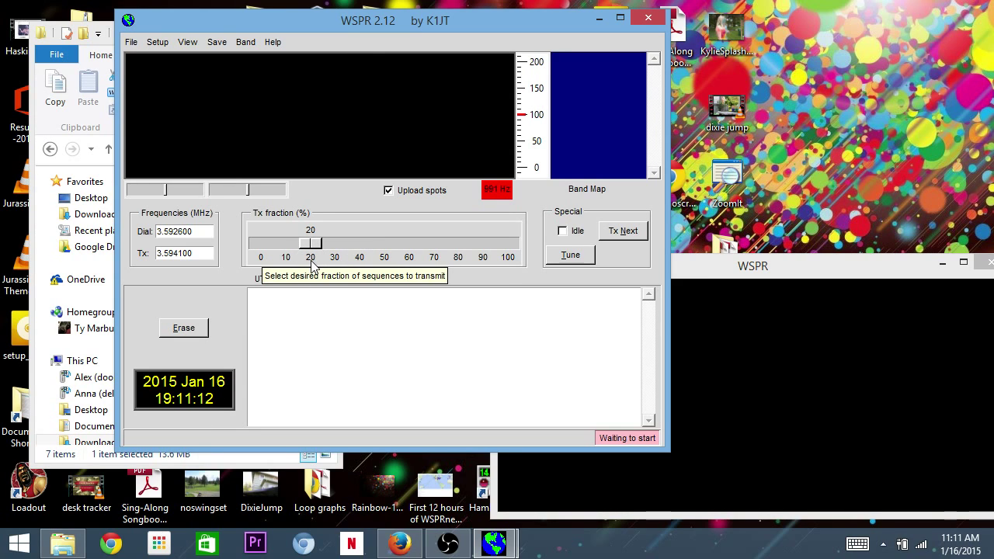
pyautogui.moveTo(311, 245)
pyautogui.mouseDown()
pyautogui.moveTo(388, 253)
pyautogui.moveTo(309, 254)
pyautogui.mouseUp()
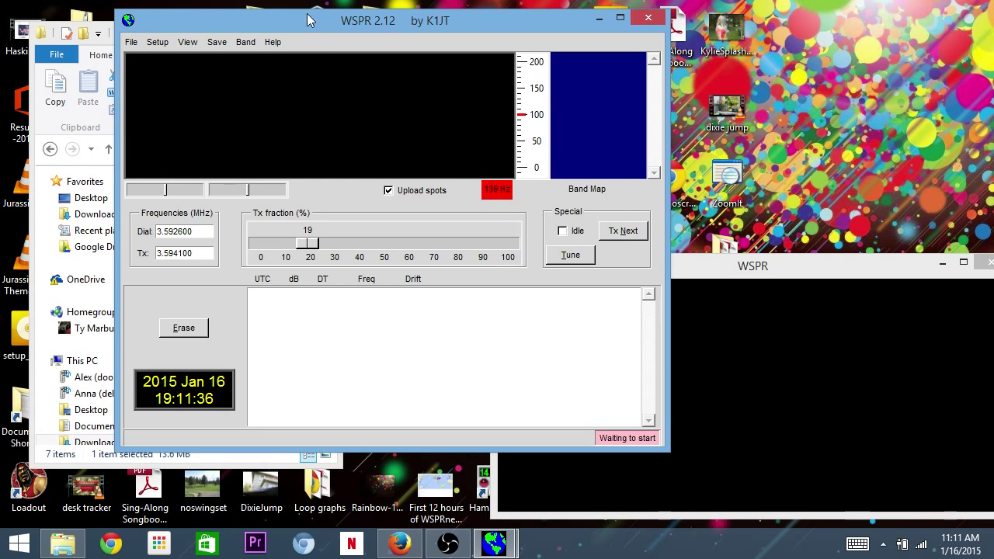
# Step: Review the station parameters beside the main window and close them
pyautogui.click(170, 42)
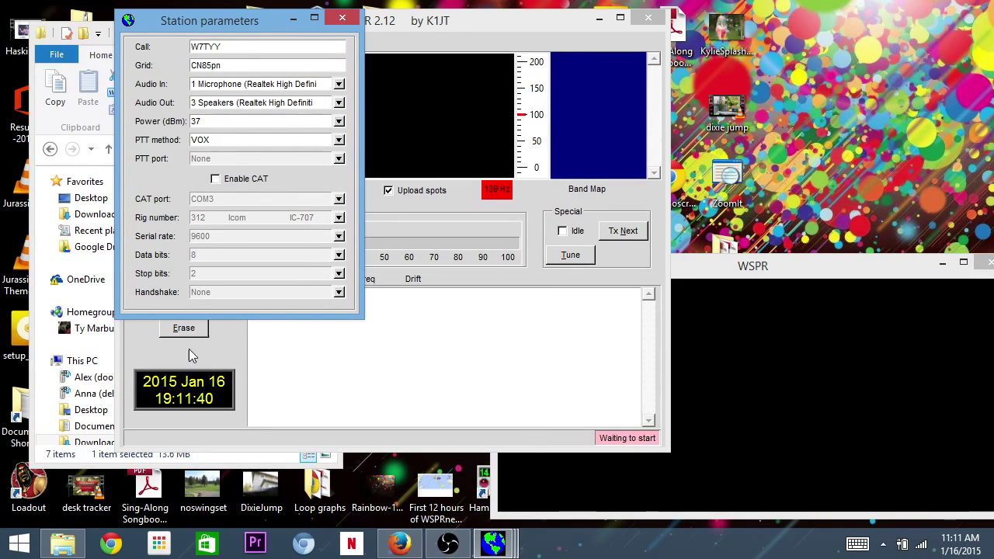
pyautogui.moveTo(230, 23); pyautogui.dragTo(790, 34)
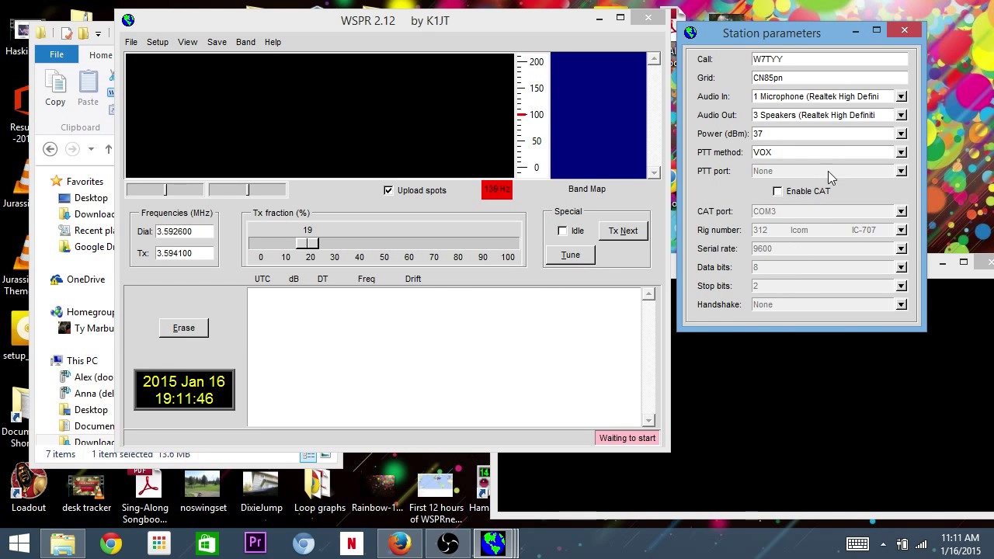
pyautogui.click(904, 29)
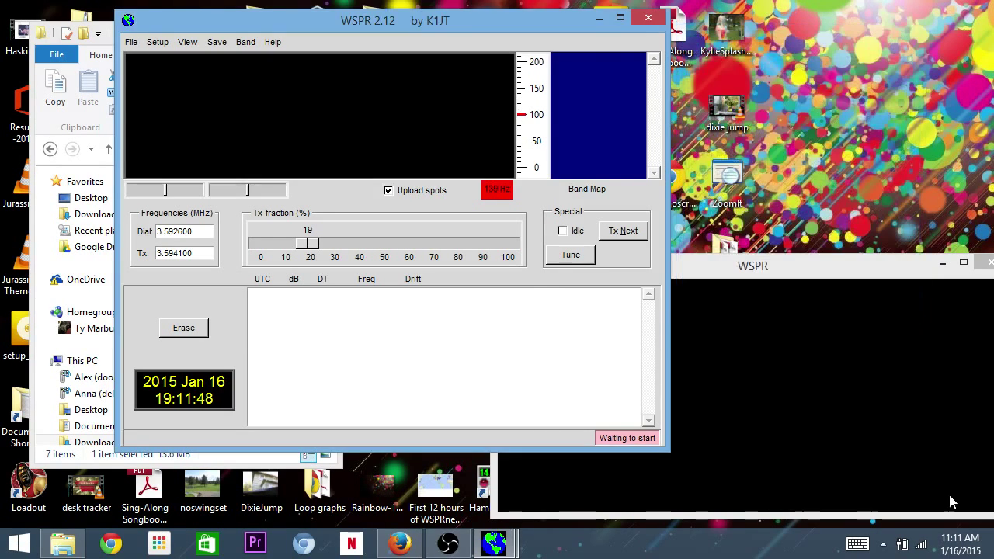
pyautogui.click(449, 544)
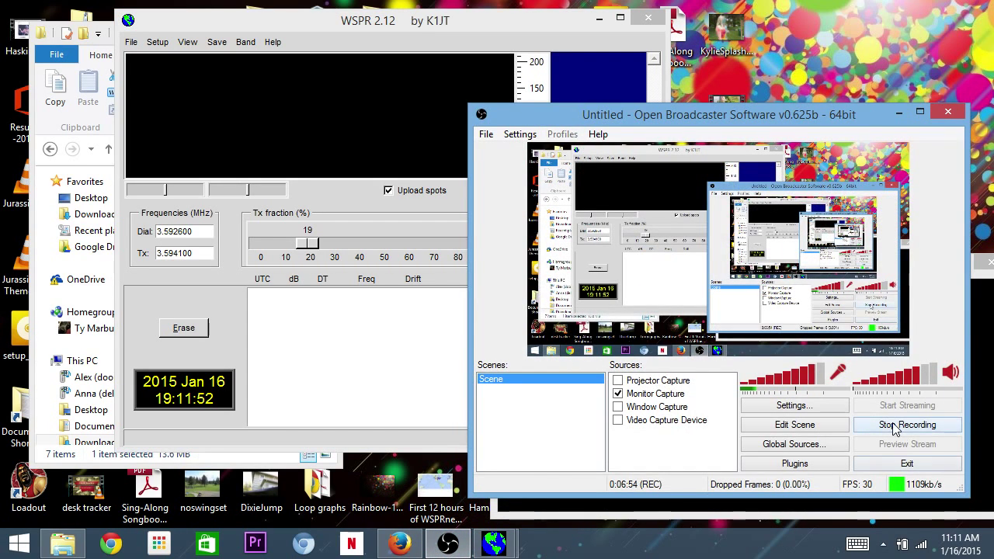